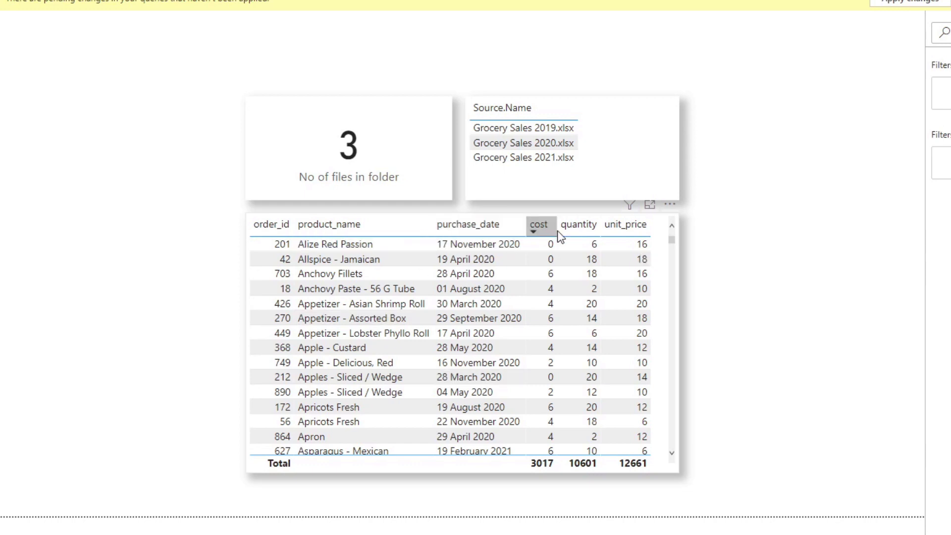
Step: Scroll the Power BI Desktop table to review the 2018, 2019 and 2020 file rows
{"action": "scroll", "coordinate": [667, 274], "scroll_direction": "down", "scroll_amount": 15}
{"action": "scroll", "coordinate": [666, 281], "scroll_direction": "up", "scroll_amount": 20}
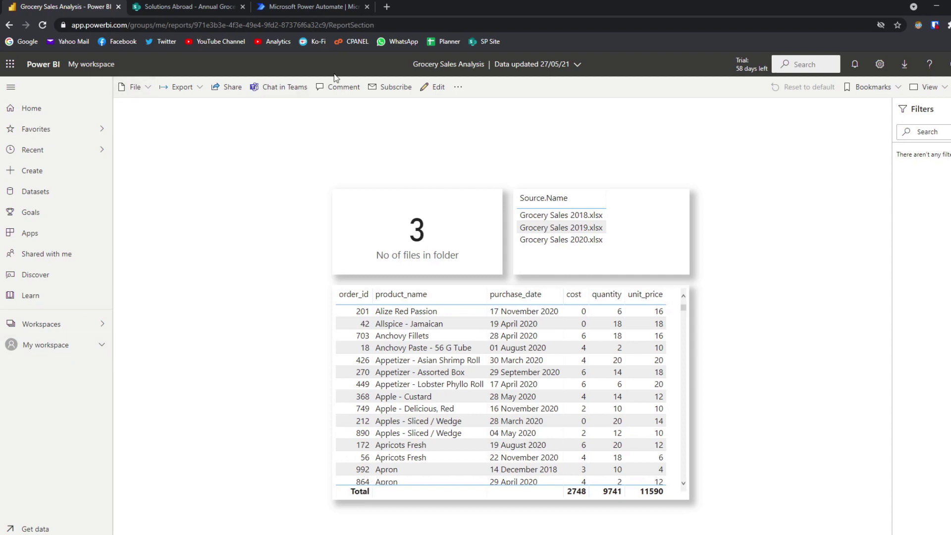
Step: Show the lineage view for the Grocery Sales Analysis report in My workspace
{"action": "left_click", "coordinate": [458, 87]}
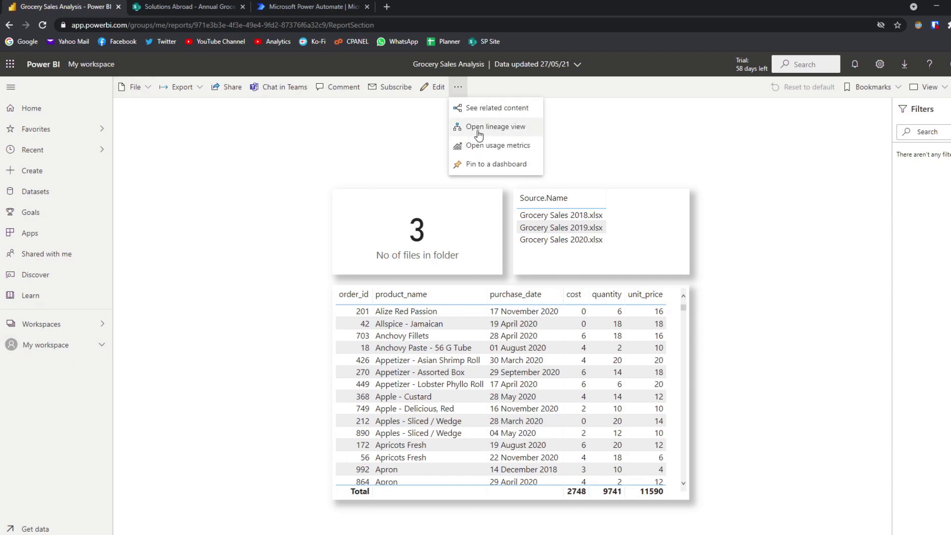
{"action": "left_click", "coordinate": [479, 135]}
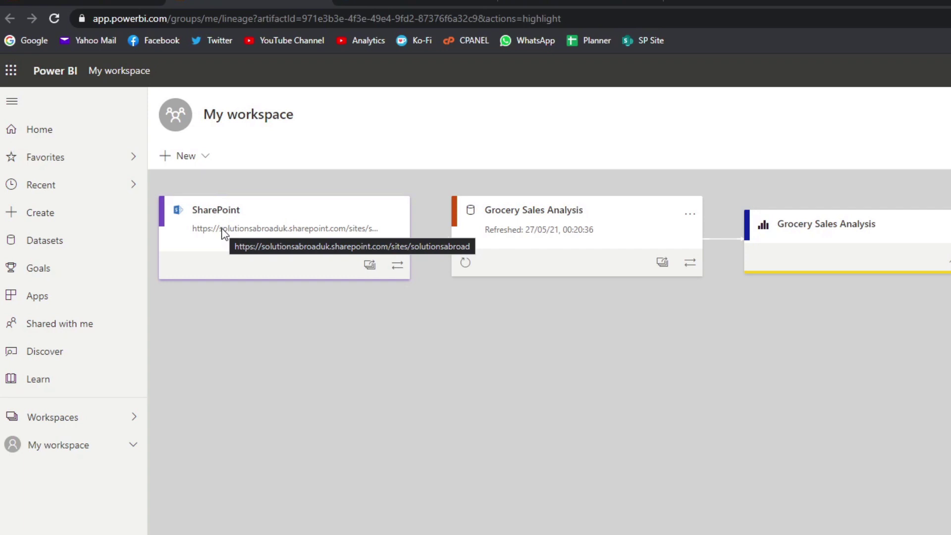
Step: Check the 2018–2020 workbooks in the SharePoint Annual Grocery Sales library, then return to Power BI
{"action": "left_click", "coordinate": [417, 5]}
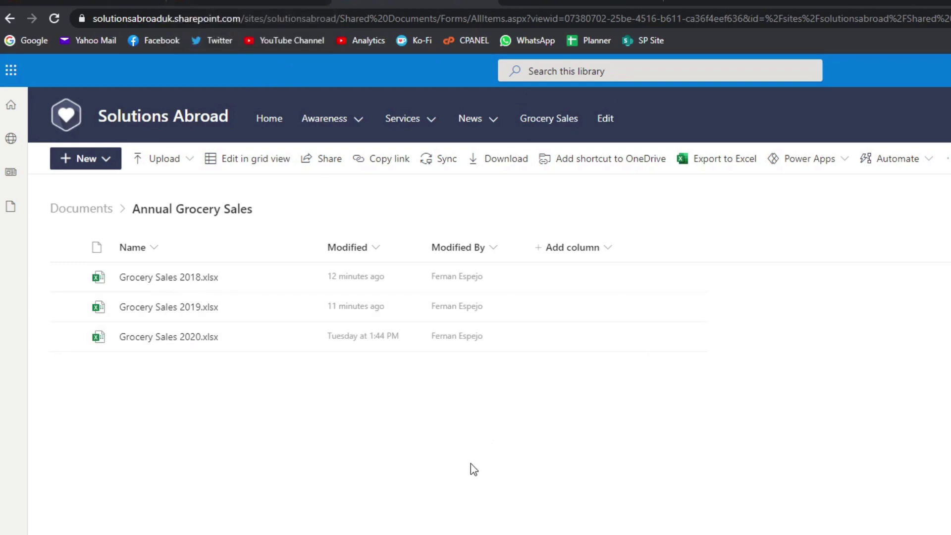
{"action": "left_click", "coordinate": [272, 3]}
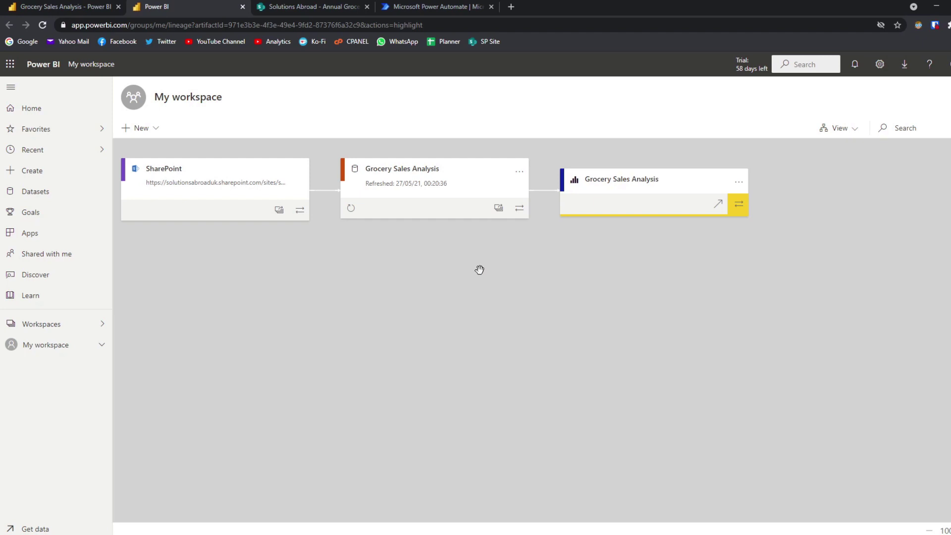
Step: Check the Grocery Sales Analysis dataset's scheduled refresh: on, daily, Dublin time zone
{"action": "left_click", "coordinate": [518, 172]}
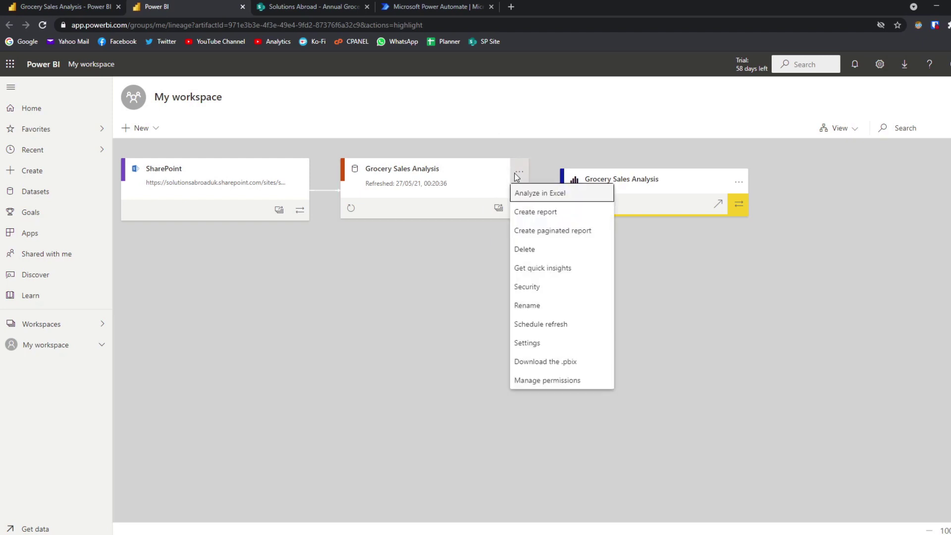
{"action": "left_click", "coordinate": [539, 324]}
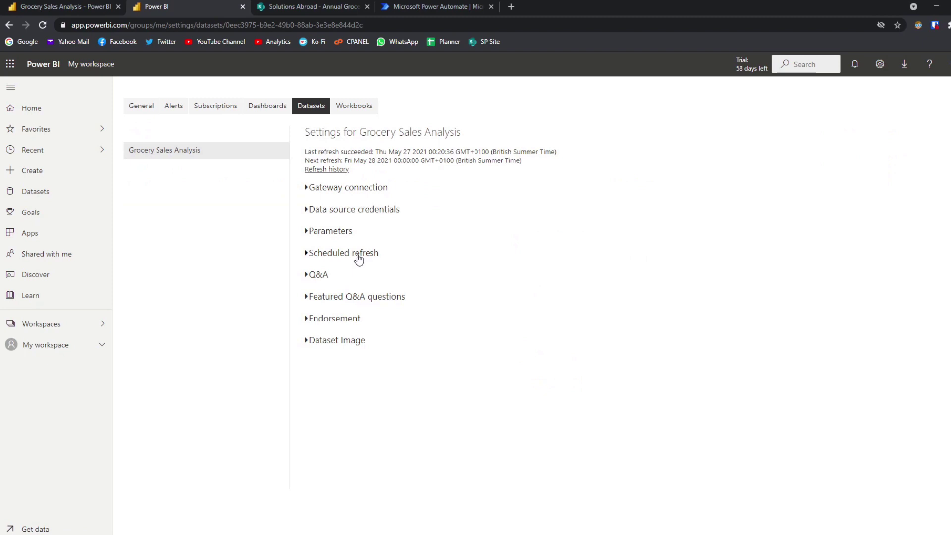
{"action": "left_click", "coordinate": [356, 254]}
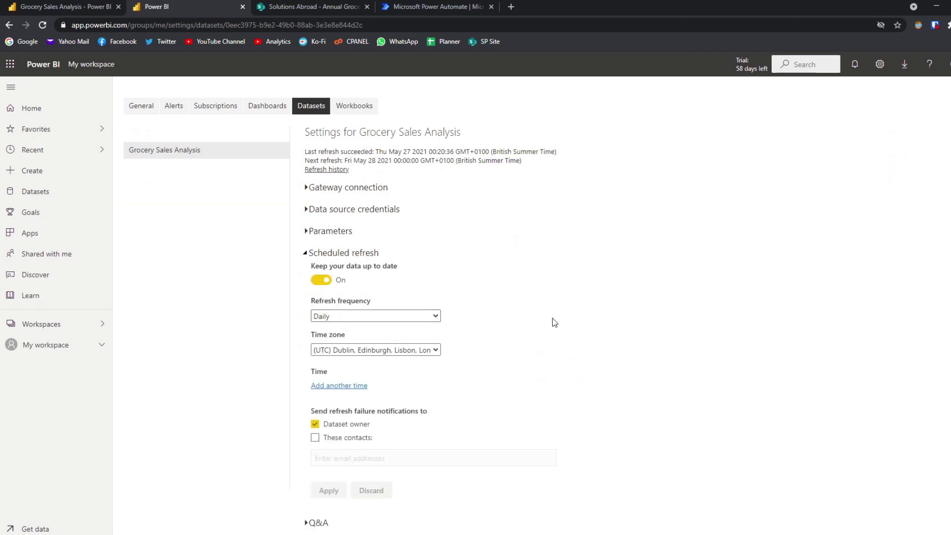
{"action": "scroll", "coordinate": [552, 318], "scroll_direction": "down", "scroll_amount": 1}
{"action": "scroll", "coordinate": [549, 317], "scroll_direction": "up", "scroll_amount": 1}
Step: Start building an automated cloud flow from Power Automate's Create page
{"action": "left_click", "coordinate": [436, 6]}
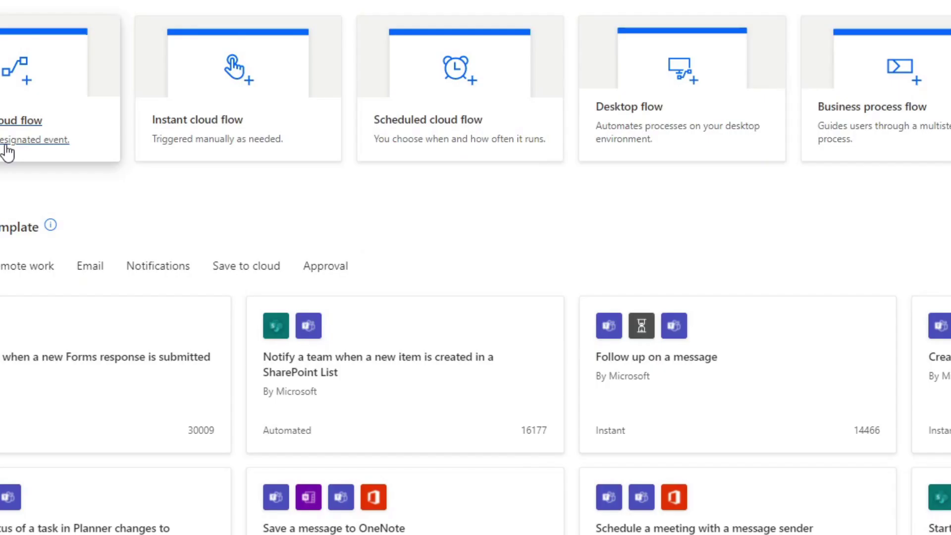
{"action": "left_click", "coordinate": [184, 216]}
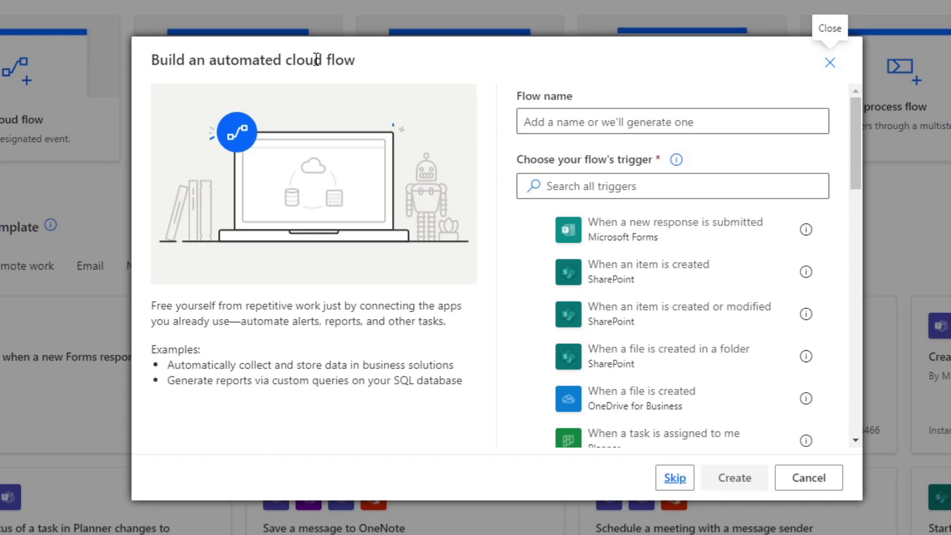
Step: Search triggers for 'sharepoint' and pick 'When a file is created or modified in a folder'
{"action": "scroll", "coordinate": [654, 307], "scroll_direction": "down", "scroll_amount": 2}
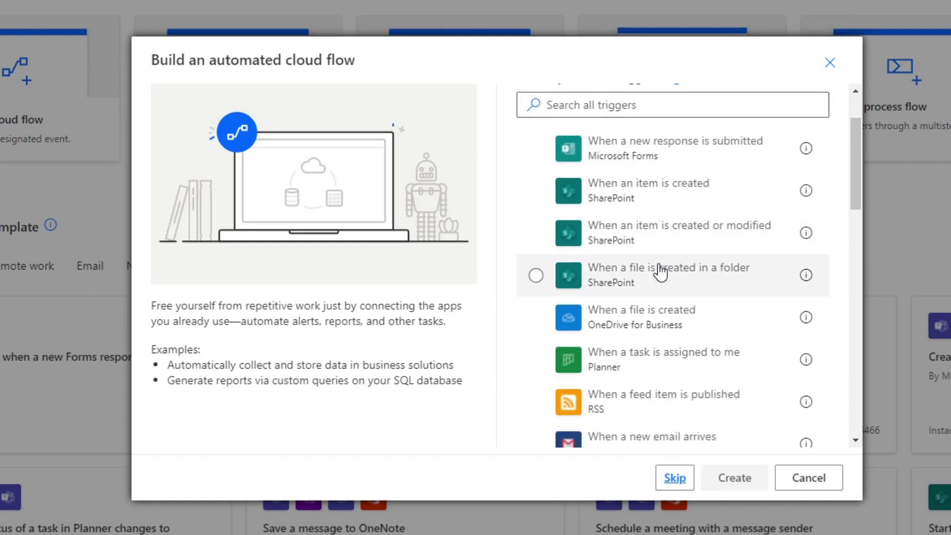
{"action": "scroll", "coordinate": [586, 293], "scroll_direction": "up", "scroll_amount": 2}
{"action": "scroll", "coordinate": [633, 396], "scroll_direction": "down", "scroll_amount": 4}
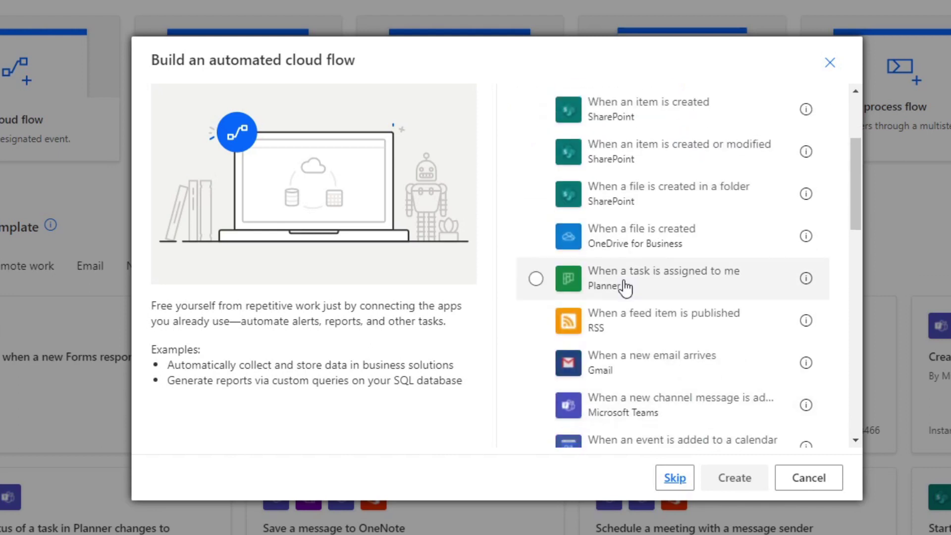
{"action": "scroll", "coordinate": [625, 287], "scroll_direction": "up", "scroll_amount": 4}
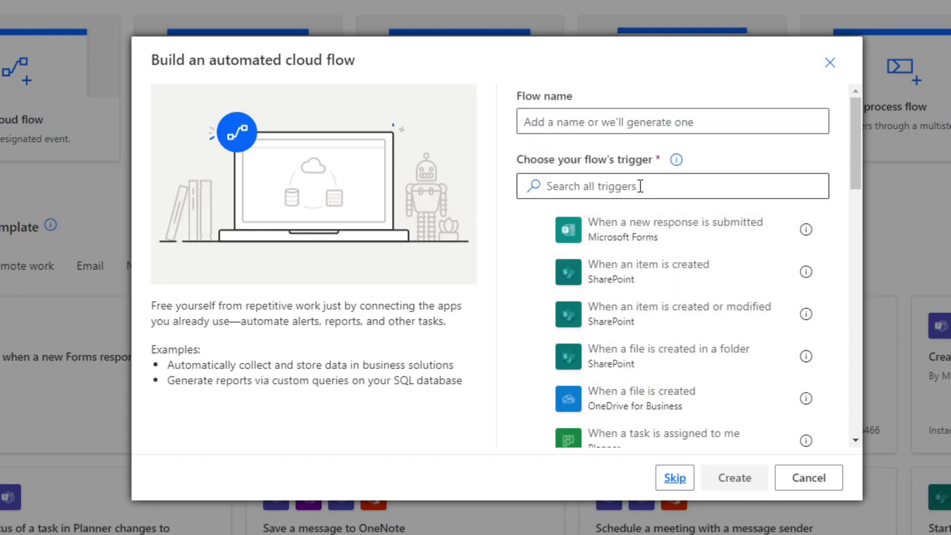
{"action": "left_click", "coordinate": [640, 187]}
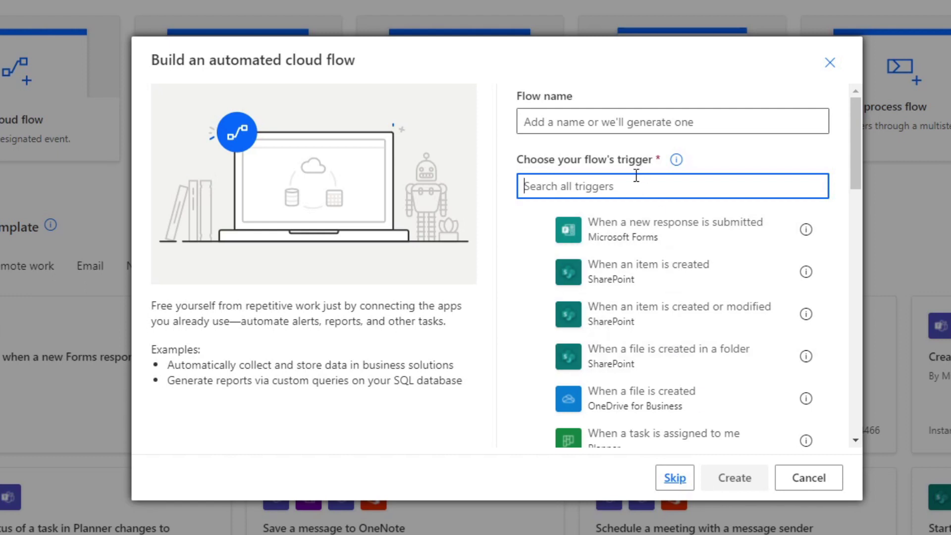
{"action": "type", "text": "sharepoint"}
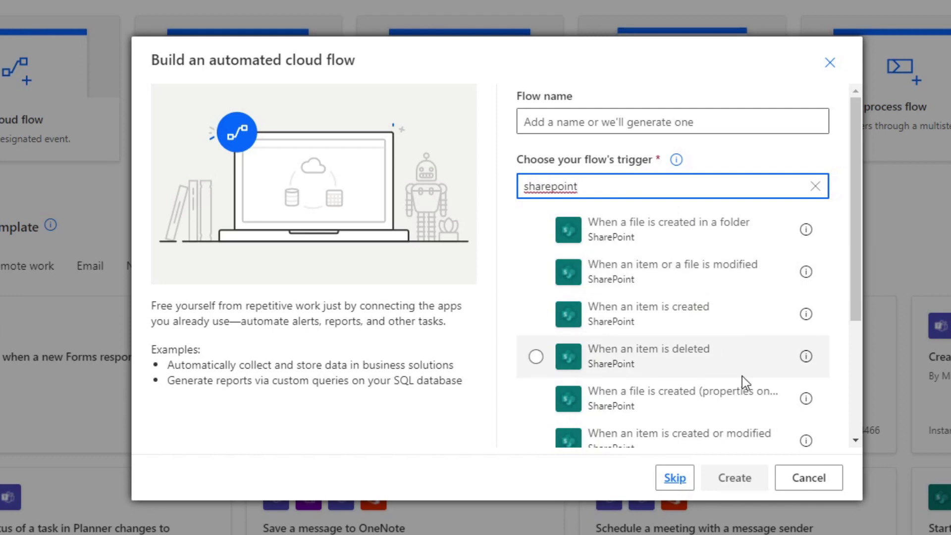
{"action": "scroll", "coordinate": [743, 377], "scroll_direction": "down", "scroll_amount": 3}
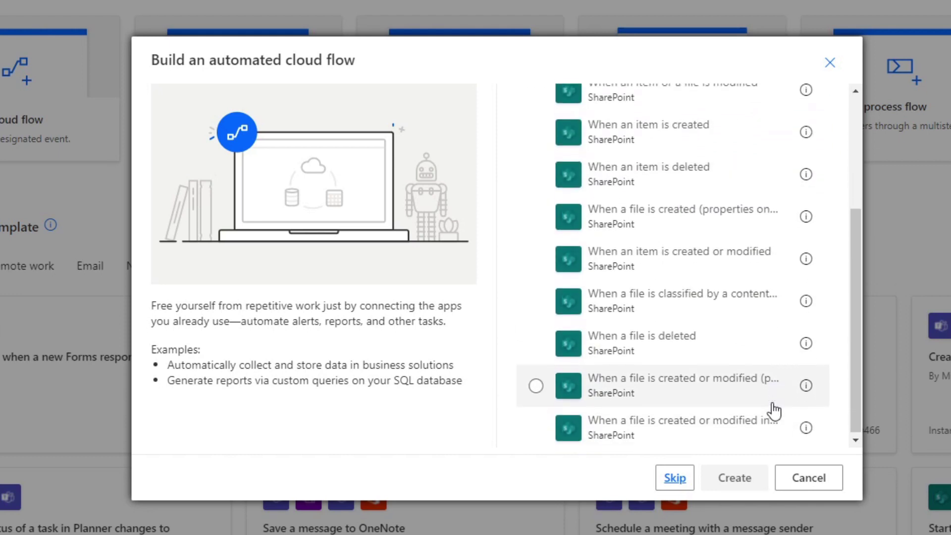
{"action": "scroll", "coordinate": [770, 416], "scroll_direction": "up", "scroll_amount": 4}
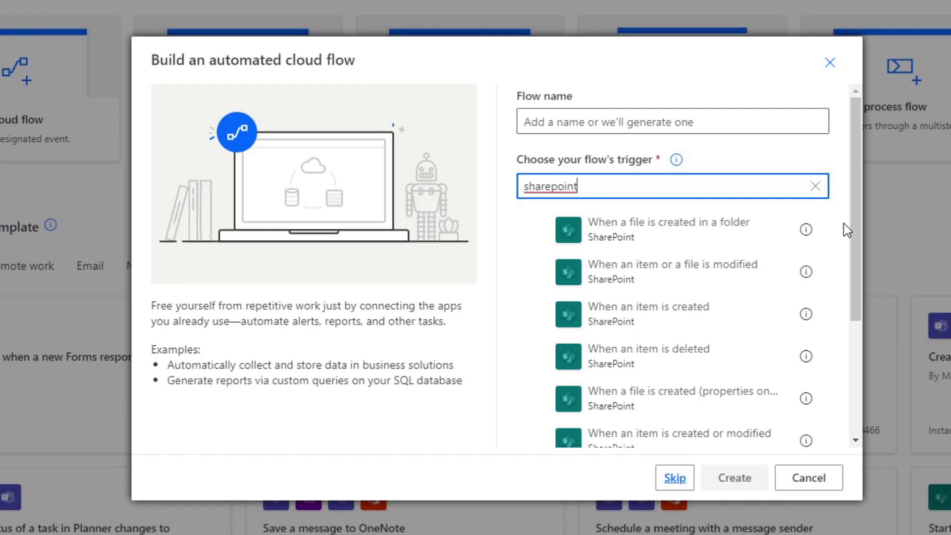
{"action": "scroll", "coordinate": [843, 224], "scroll_direction": "down", "scroll_amount": 2}
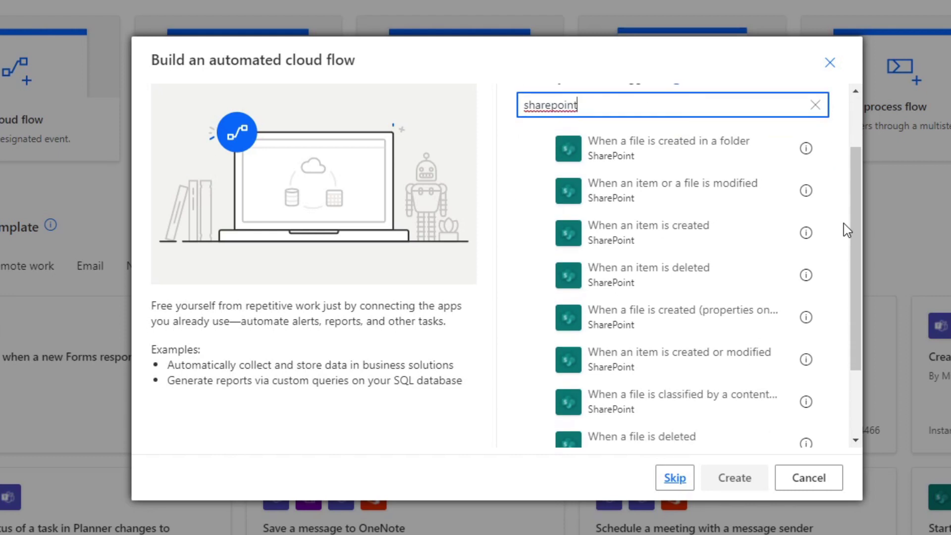
{"action": "scroll", "coordinate": [843, 224], "scroll_direction": "down", "scroll_amount": 2}
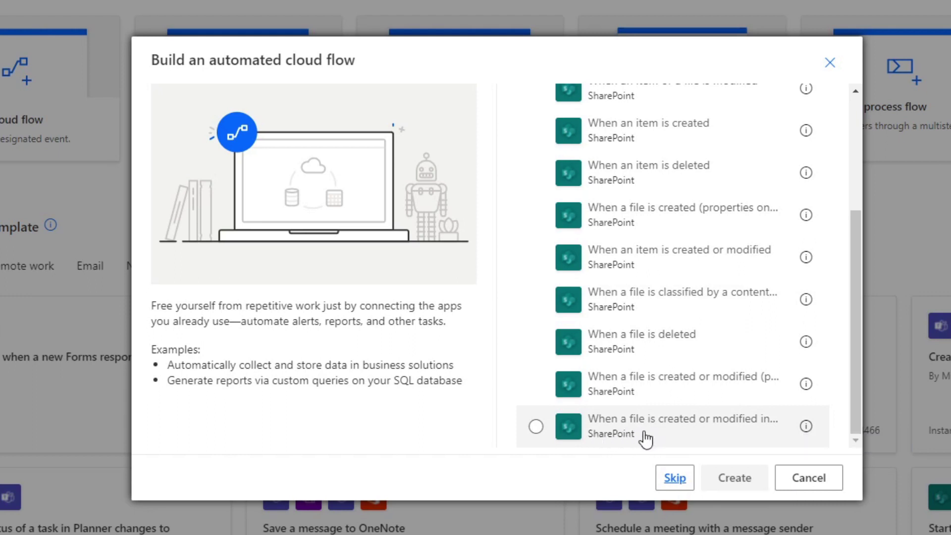
{"action": "left_click", "coordinate": [688, 428]}
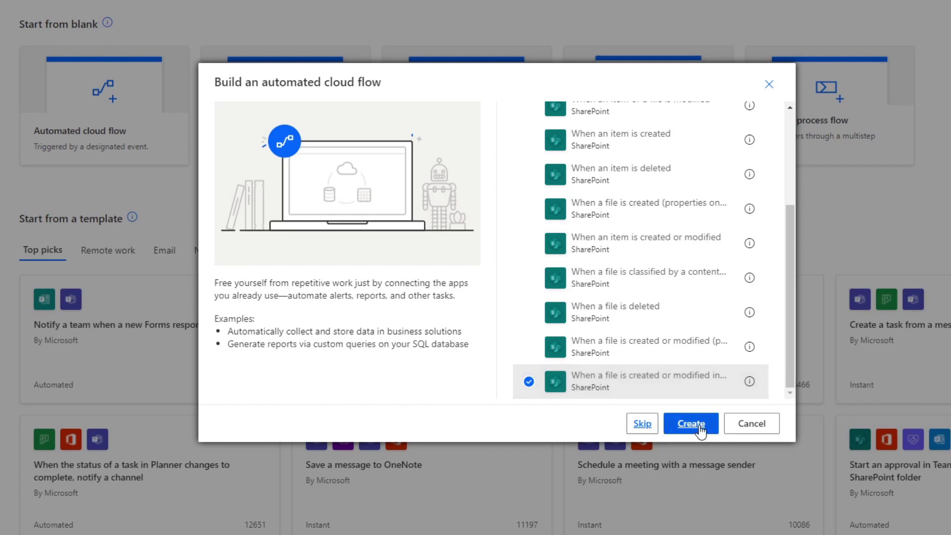
Step: Create the flow and set the trigger's Site Address to Solutions Abroad
{"action": "left_click", "coordinate": [732, 477]}
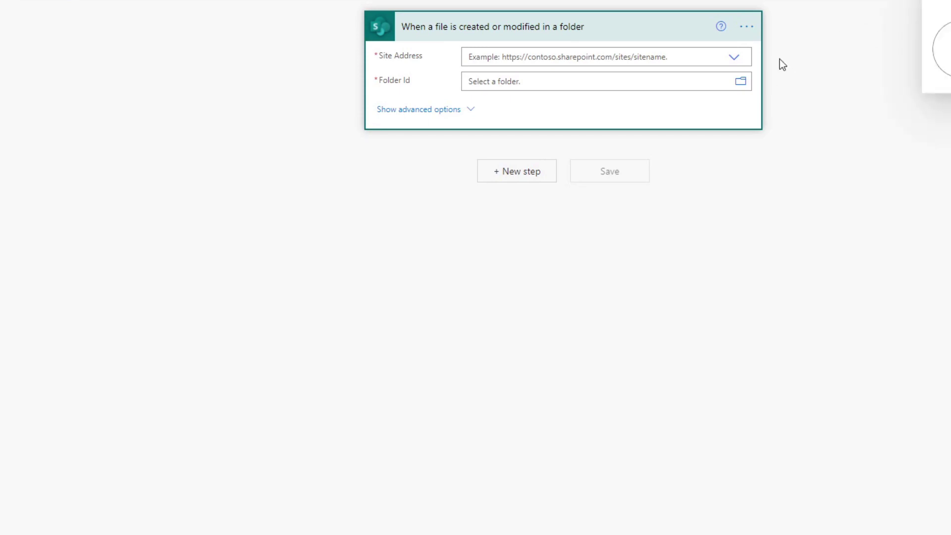
{"action": "left_click", "coordinate": [734, 58]}
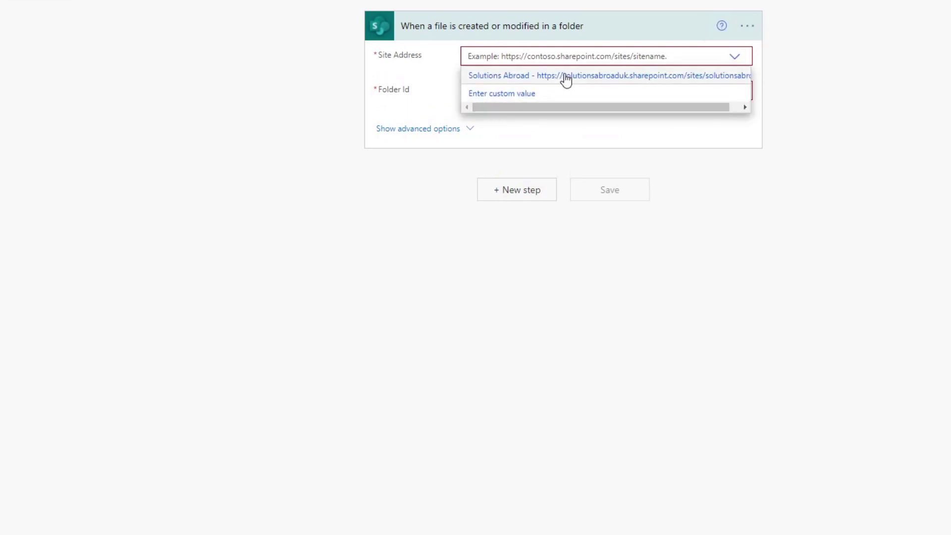
{"action": "left_click", "coordinate": [566, 78]}
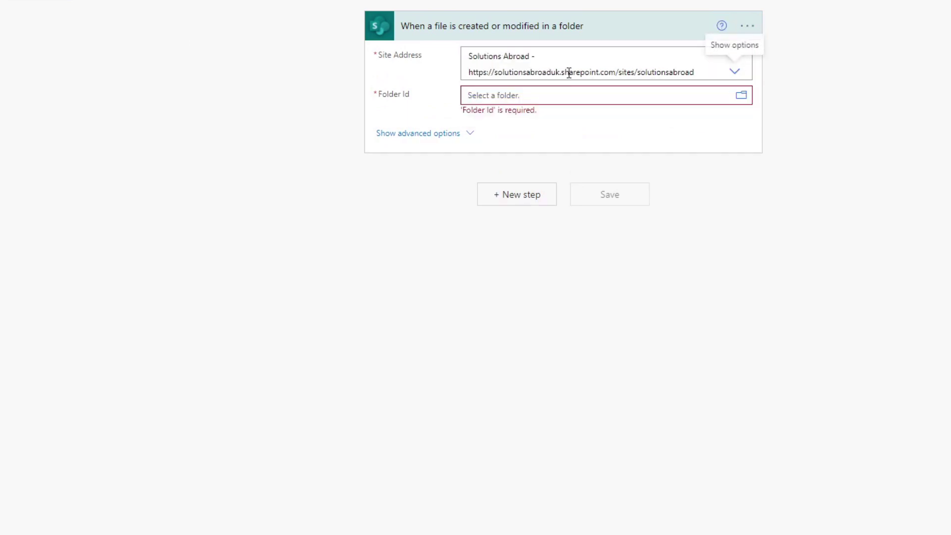
Step: Set the trigger's folder to /Shared Documents/Annual Grocery Sales
{"action": "left_click", "coordinate": [742, 99]}
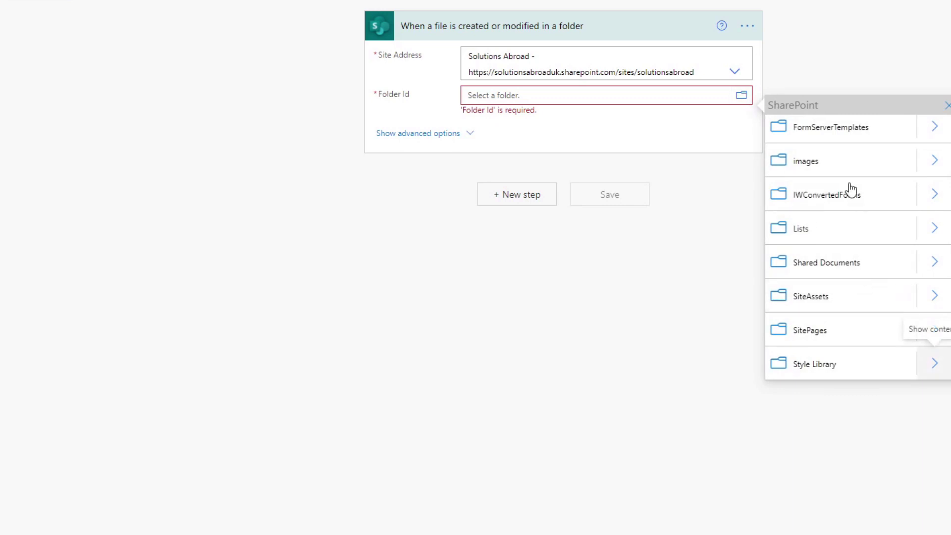
{"action": "scroll", "coordinate": [874, 319], "scroll_direction": "up", "scroll_amount": 1}
{"action": "scroll", "coordinate": [874, 317], "scroll_direction": "up", "scroll_amount": 2}
{"action": "scroll", "coordinate": [872, 295], "scroll_direction": "down", "scroll_amount": 3}
{"action": "left_click", "coordinate": [936, 267]}
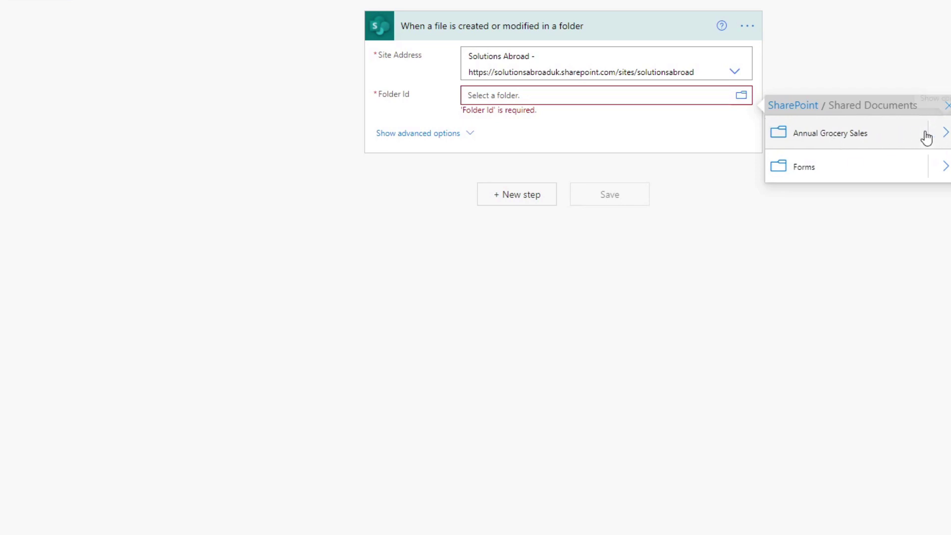
{"action": "left_click", "coordinate": [896, 138]}
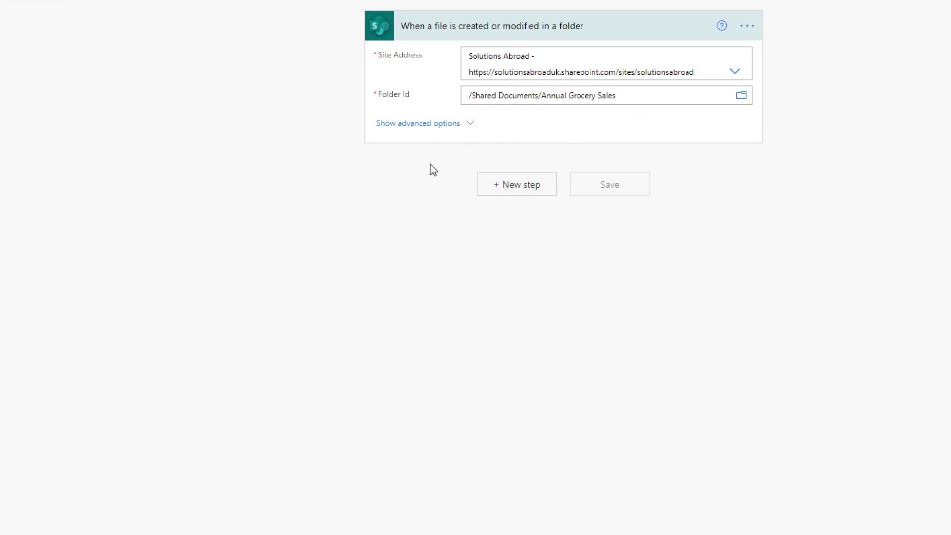
Step: Add a new step and search the actions for 'power bi'
{"action": "left_click", "coordinate": [523, 187]}
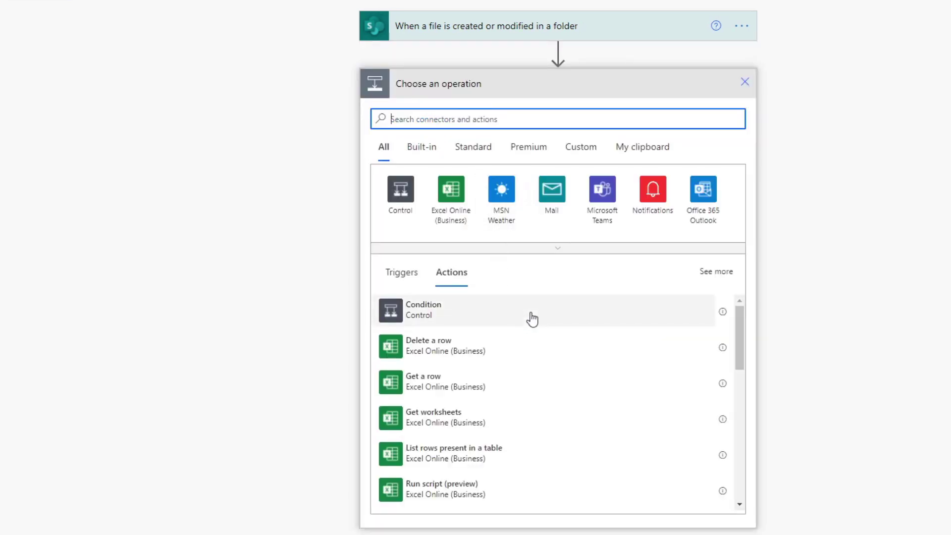
{"action": "type", "text": "power bi"}
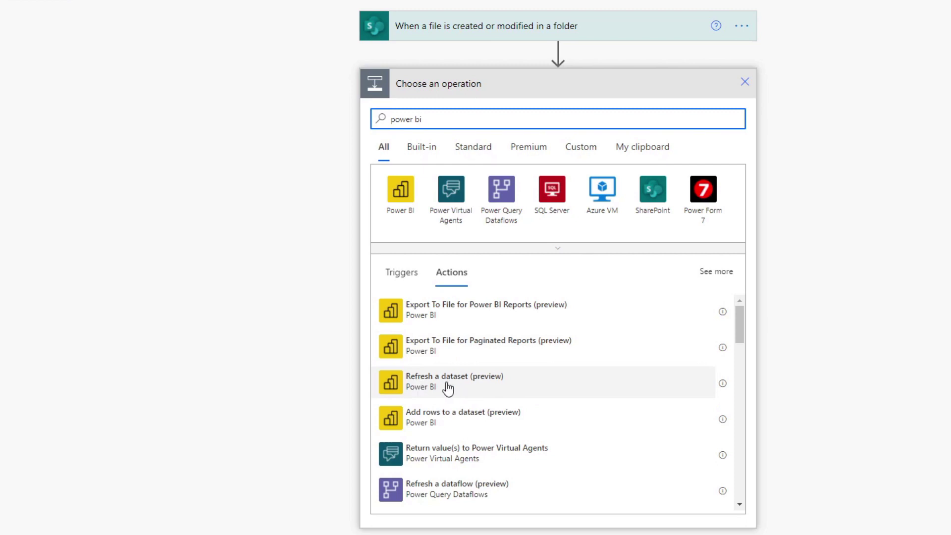
Step: Add Refresh a dataset for My Workspace's Grocery Sales Analysis dataset and save the flow
{"action": "left_click", "coordinate": [466, 387]}
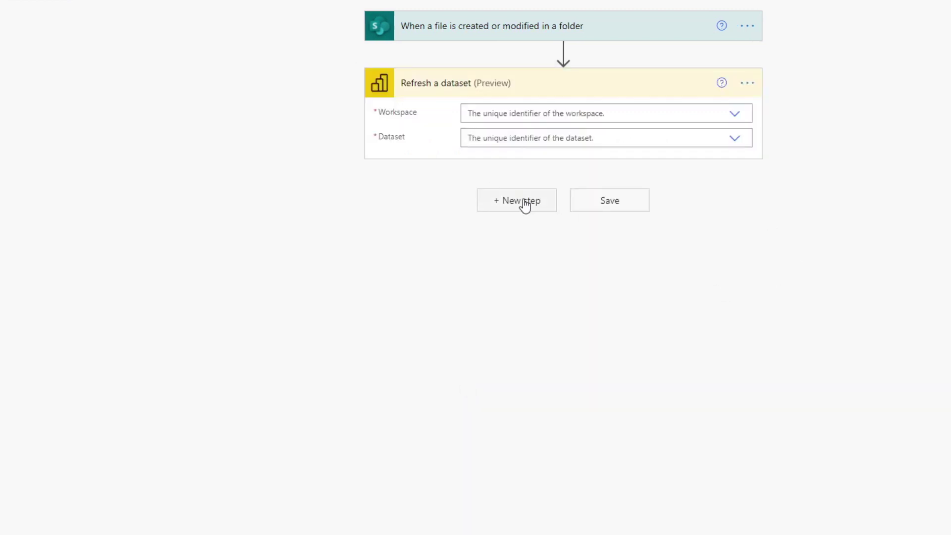
{"action": "left_click", "coordinate": [735, 116]}
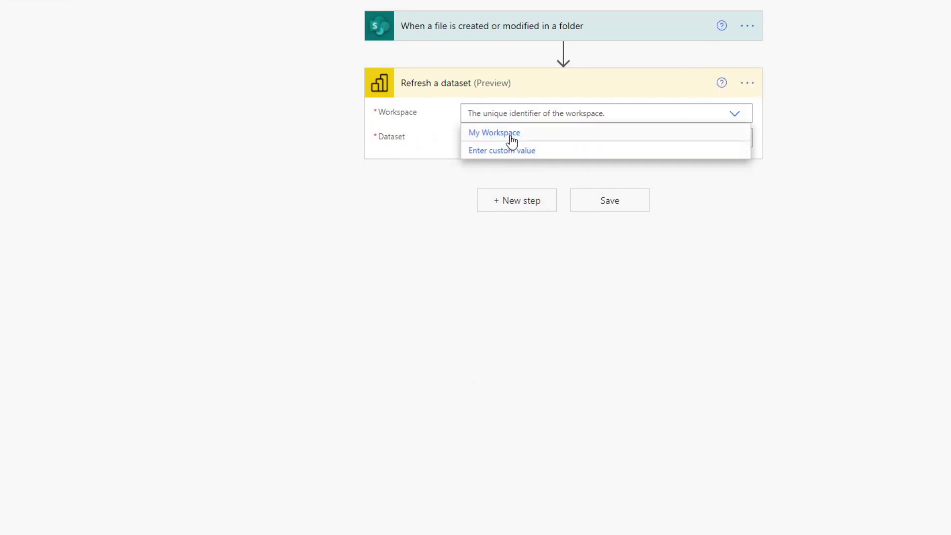
{"action": "left_click", "coordinate": [479, 135]}
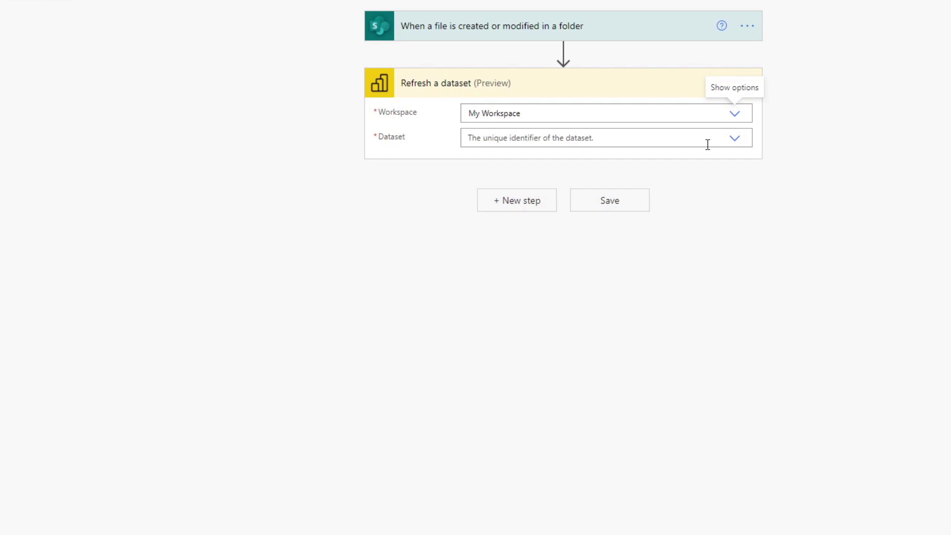
{"action": "left_click", "coordinate": [736, 140]}
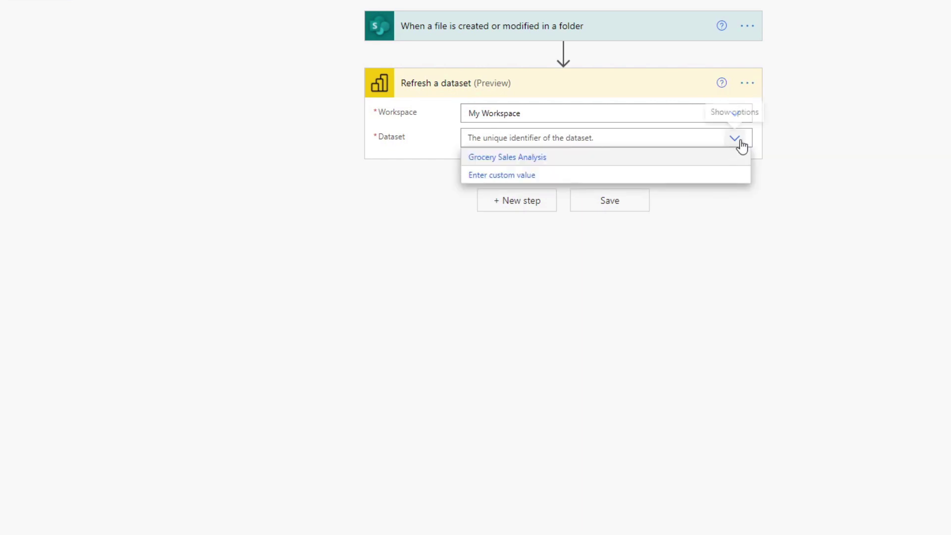
{"action": "left_click", "coordinate": [537, 158]}
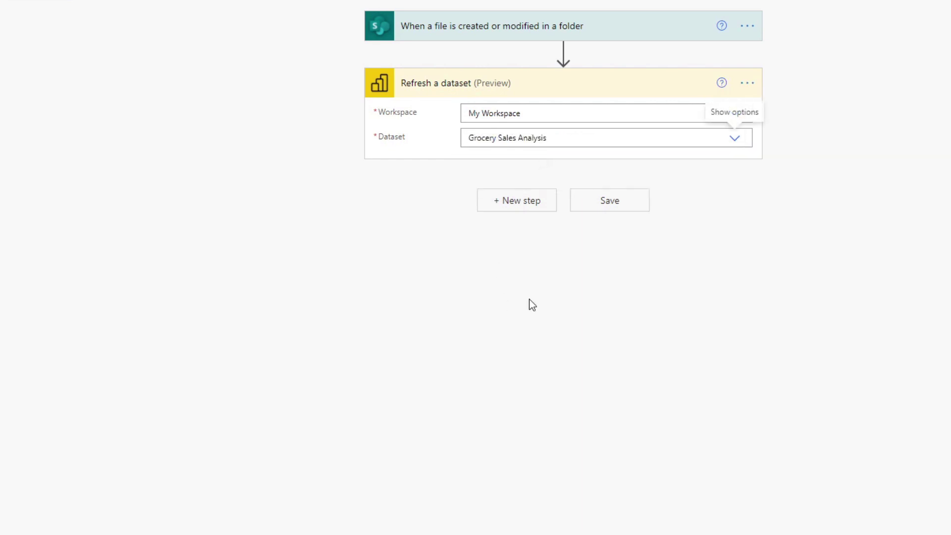
{"action": "left_click", "coordinate": [603, 212]}
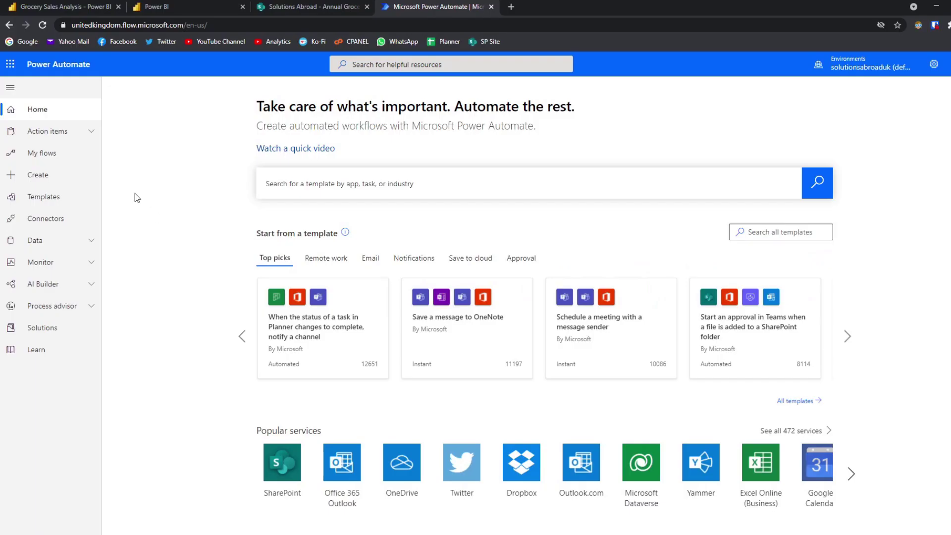
Step: Go to My flows and inspect the new automated flow's actions menu
{"action": "left_click", "coordinate": [63, 158]}
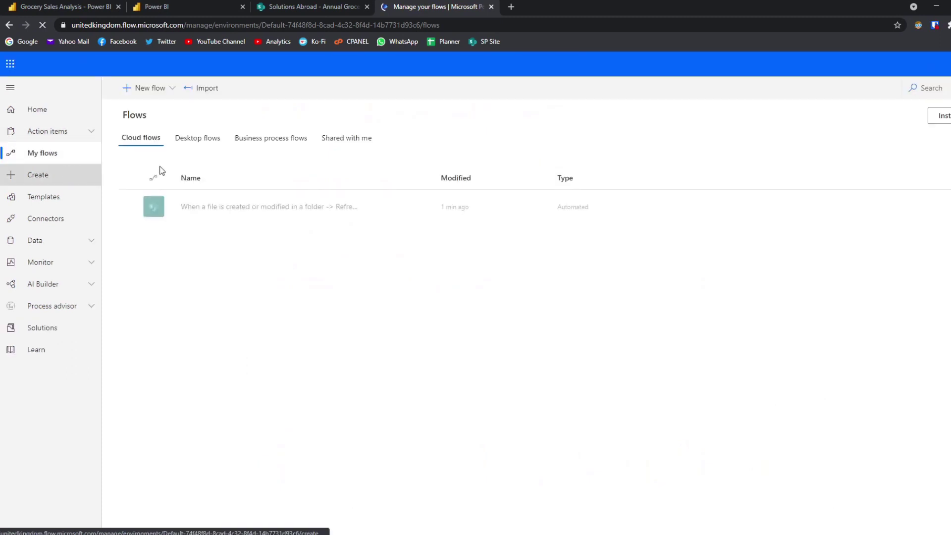
{"action": "left_click", "coordinate": [424, 209]}
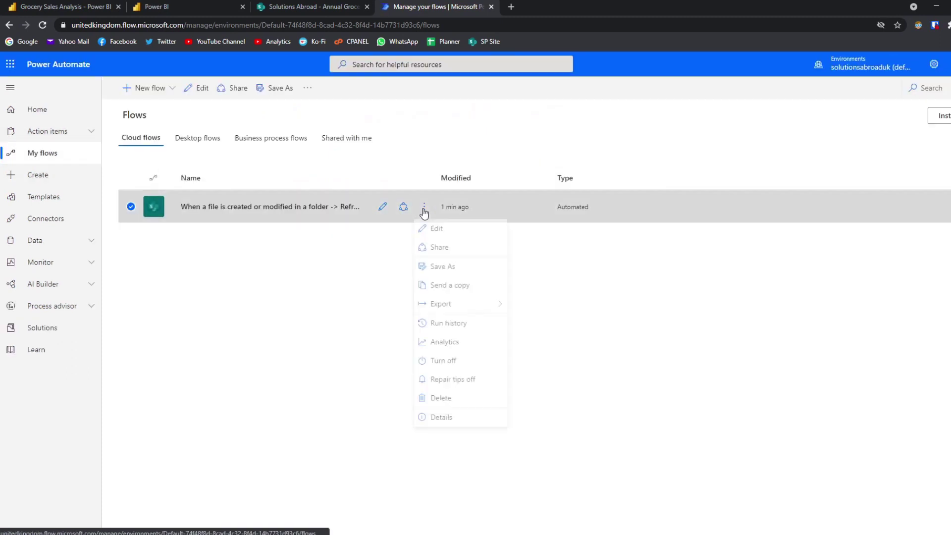
{"action": "left_click", "coordinate": [262, 317]}
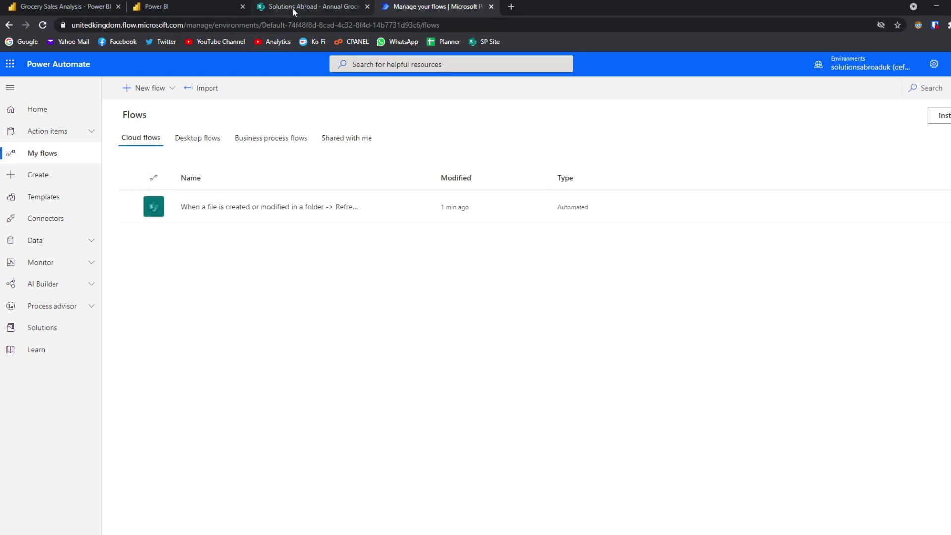
{"action": "key", "text": "super+e"}
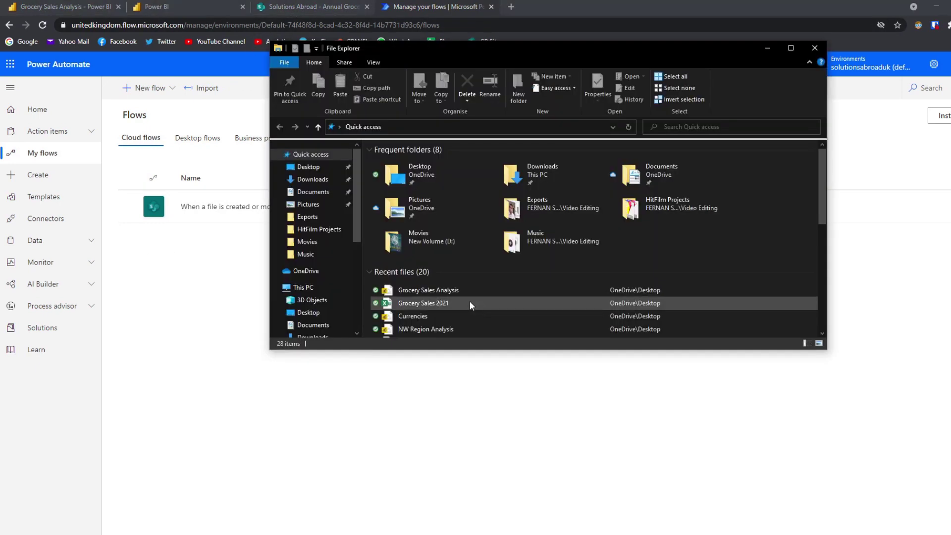
{"action": "double_click", "coordinate": [433, 303]}
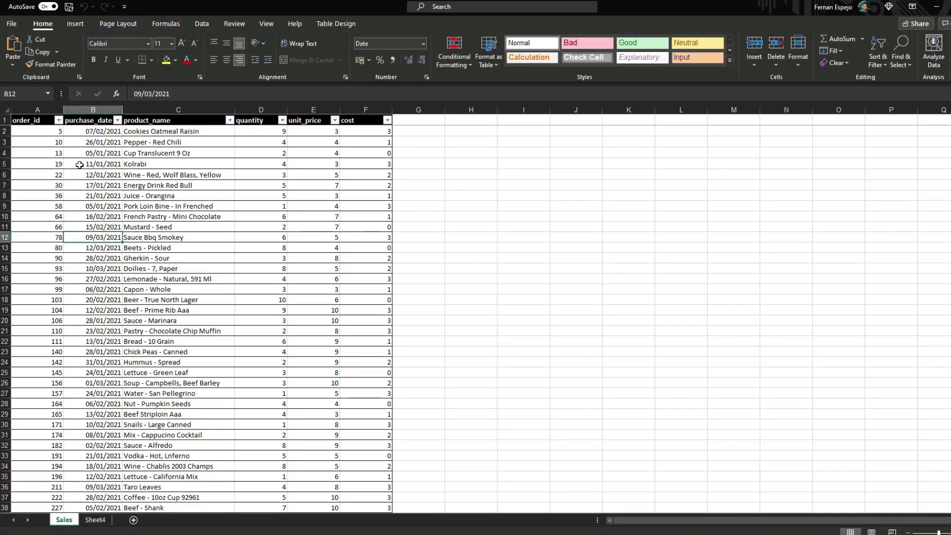
{"action": "left_click_drag", "start_coordinate": [44, 131], "coordinate": [333, 430]}
{"action": "left_click", "coordinate": [280, 487]}
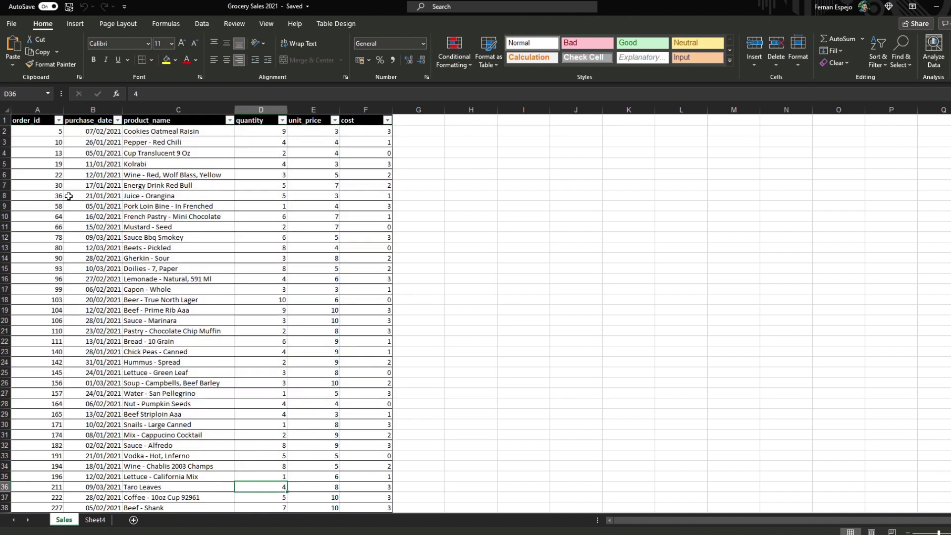
{"action": "left_click_drag", "start_coordinate": [43, 132], "coordinate": [359, 240]}
{"action": "left_click", "coordinate": [366, 320]}
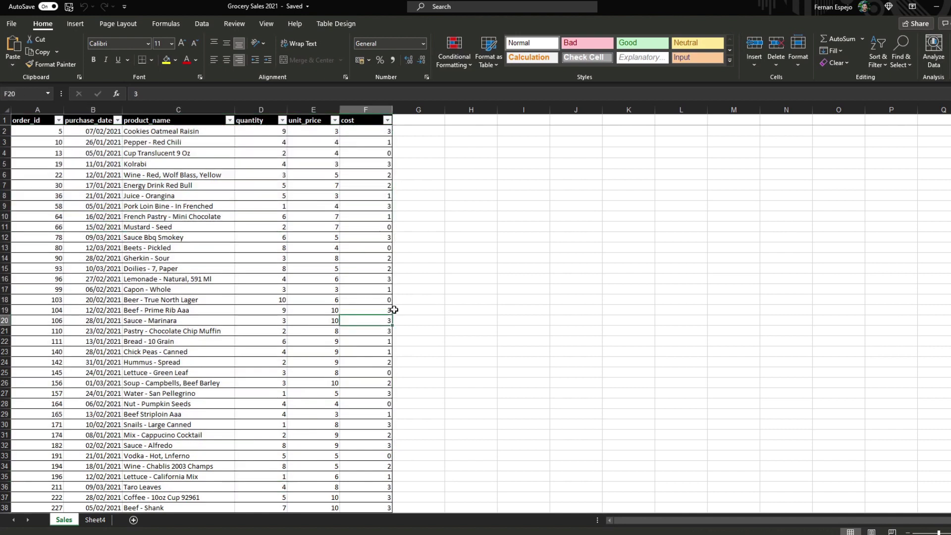
{"action": "key", "text": "alt+F4"}
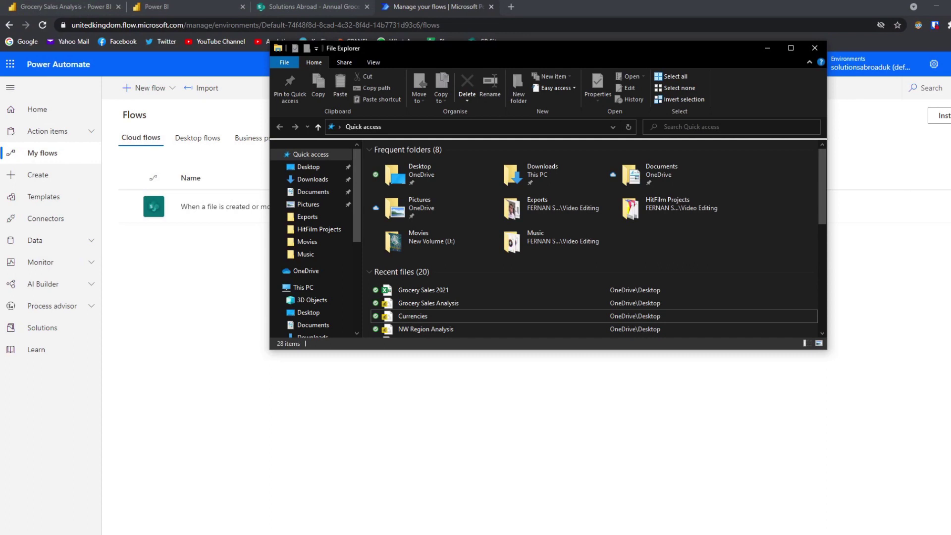
Step: Upload Grocery Sales 2021.xlsx from the computer into the Annual Grocery Sales SharePoint library
{"action": "left_click", "coordinate": [308, 6]}
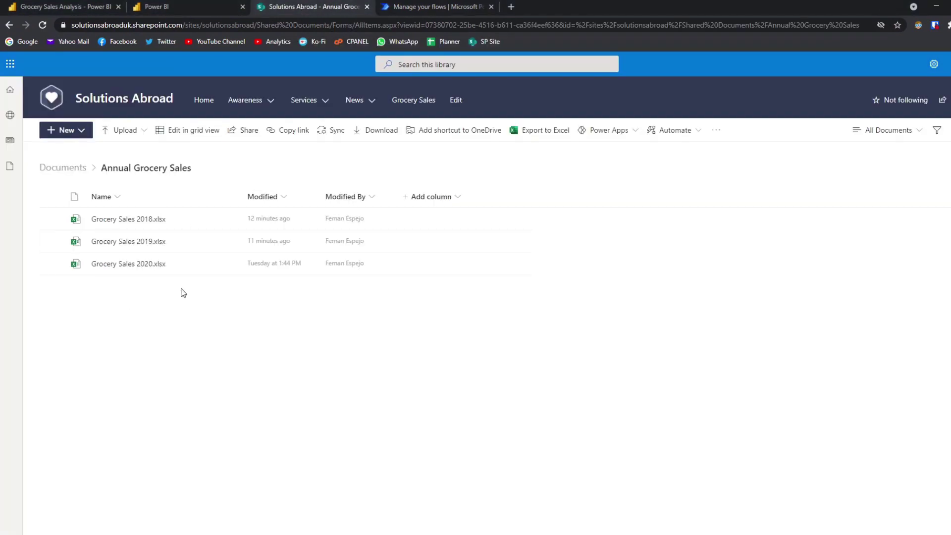
{"action": "left_click", "coordinate": [125, 131]}
{"action": "left_click", "coordinate": [130, 154]}
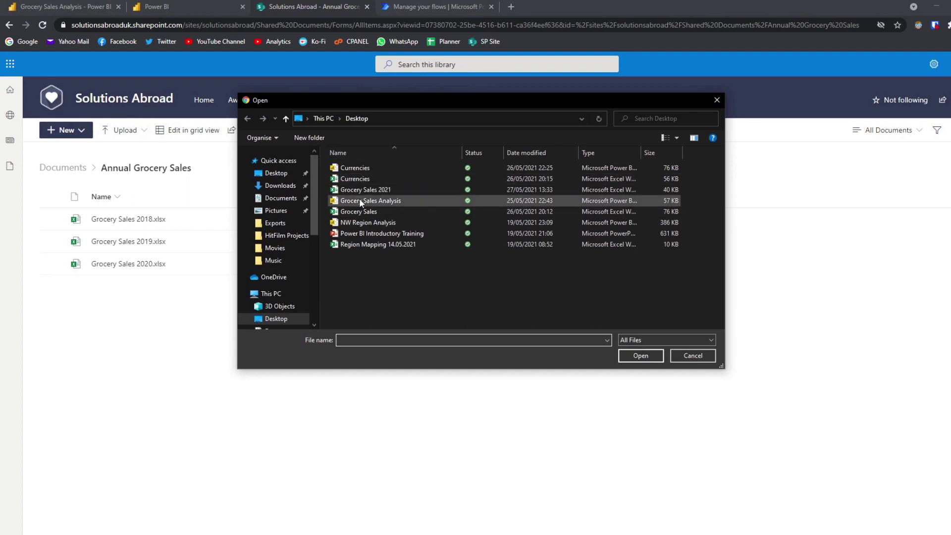
{"action": "left_click", "coordinate": [361, 191]}
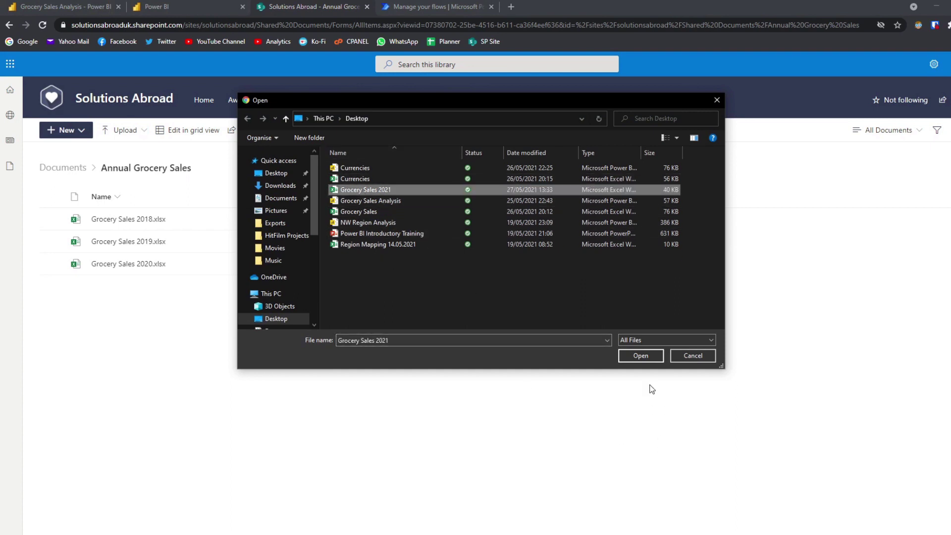
{"action": "left_click", "coordinate": [640, 355]}
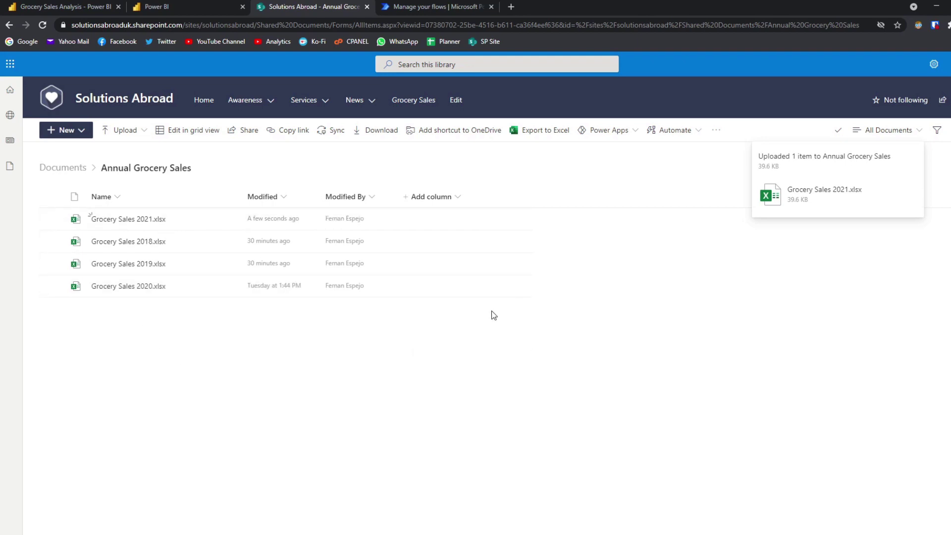
Step: Open the flow's latest run and expand Refresh a dataset to confirm status code 202
{"action": "left_click", "coordinate": [412, 8]}
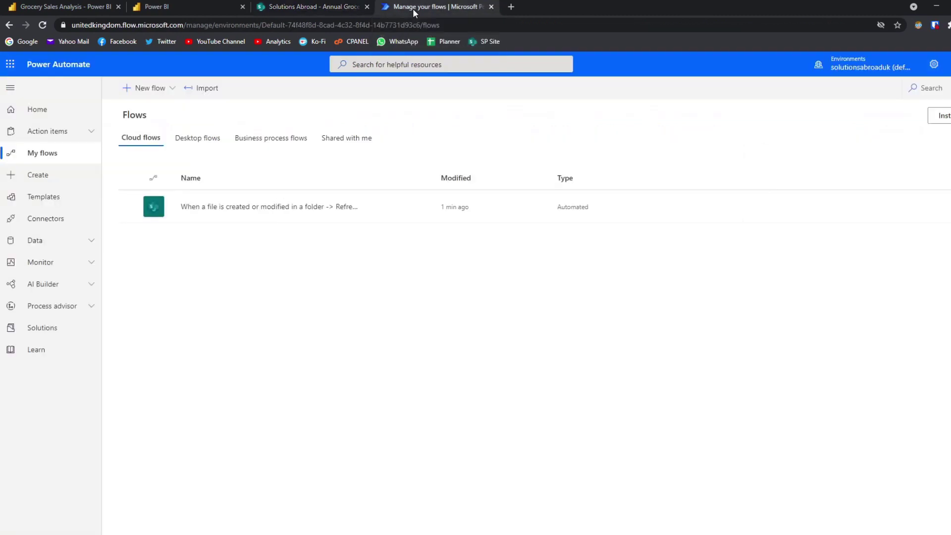
{"action": "left_click", "coordinate": [220, 207]}
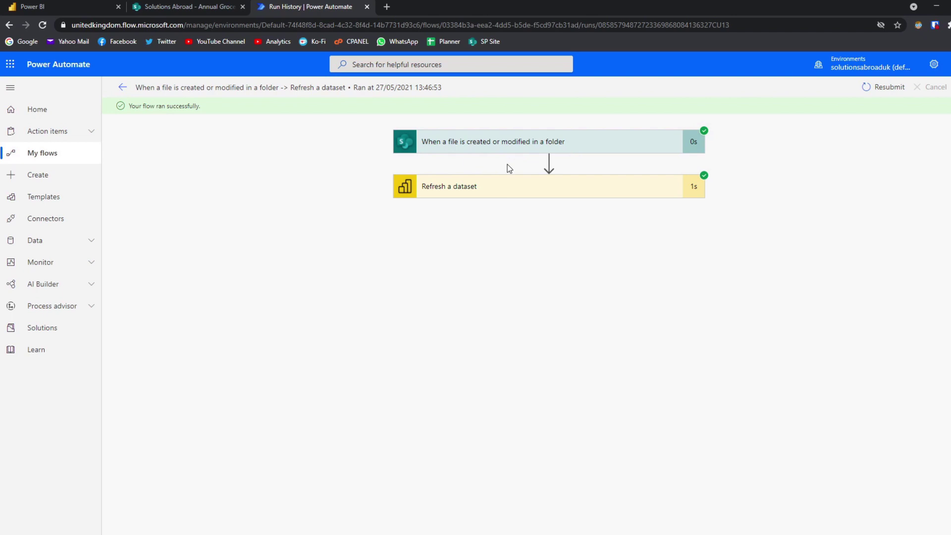
{"action": "left_click", "coordinate": [490, 188]}
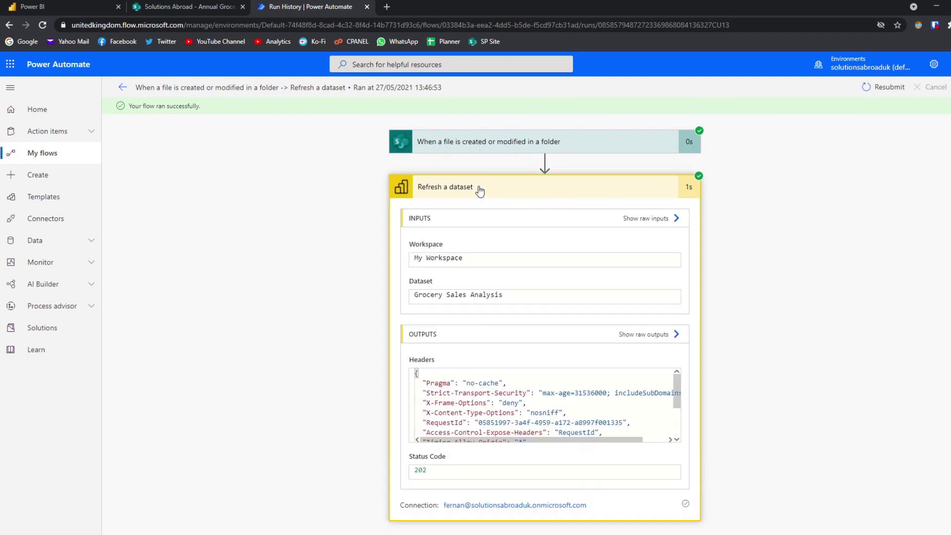
{"action": "left_click", "coordinate": [493, 189]}
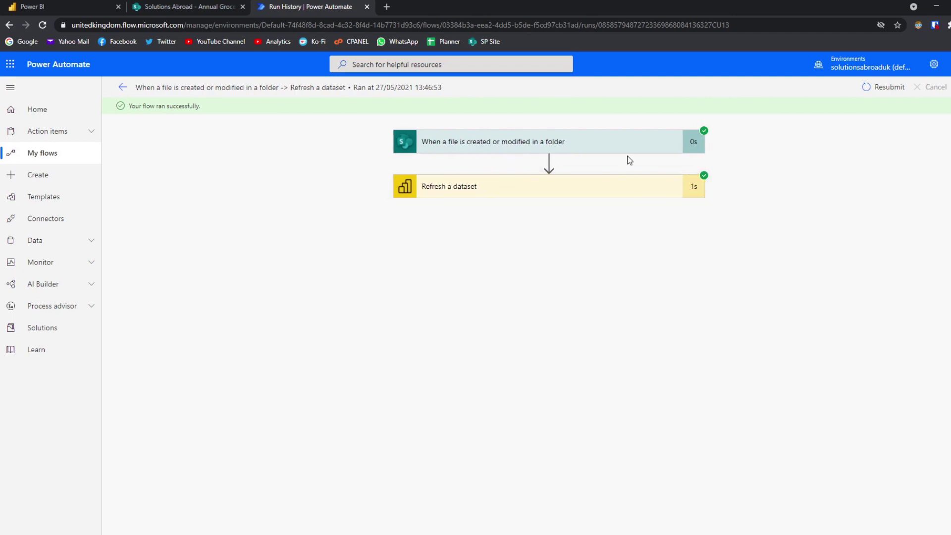
{"action": "left_click", "coordinate": [636, 192]}
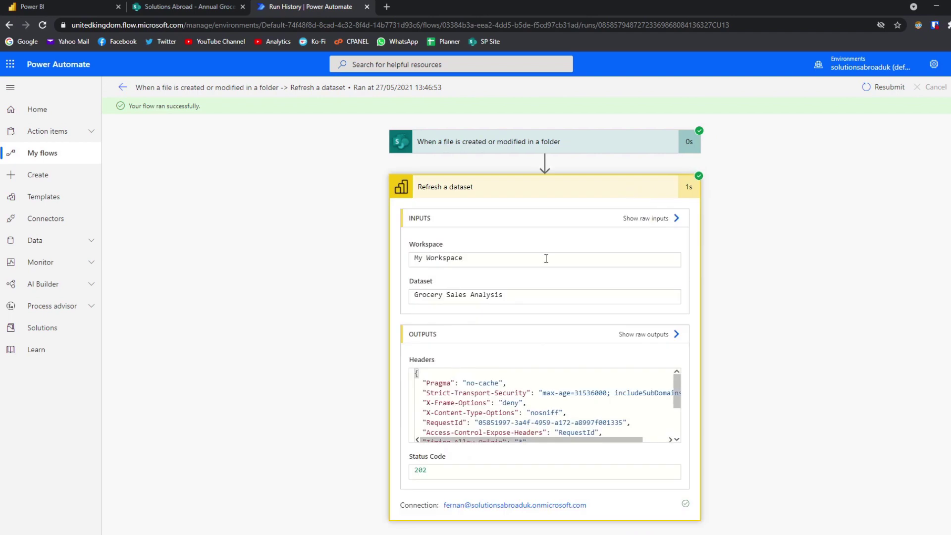
Step: Review the Power BI dataset's refresh history for the new refresh
{"action": "left_click", "coordinate": [78, 7]}
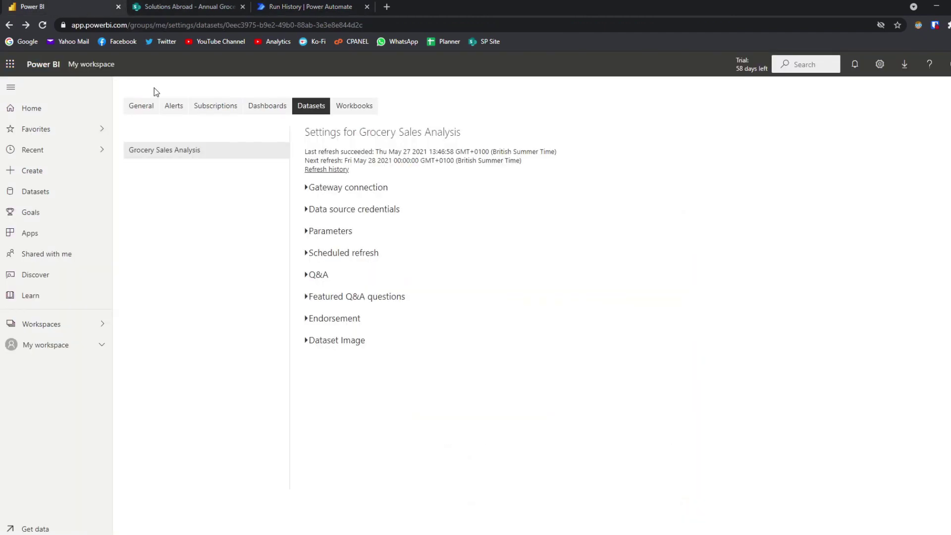
{"action": "left_click", "coordinate": [332, 169]}
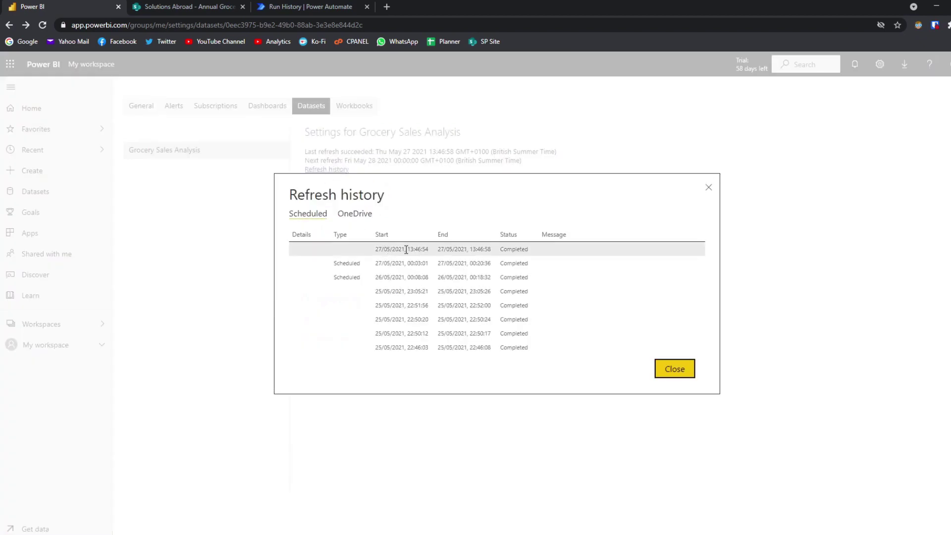
{"action": "left_click_drag", "start_coordinate": [386, 250], "coordinate": [422, 249]}
{"action": "left_click", "coordinate": [429, 248]}
{"action": "left_click", "coordinate": [674, 369]}
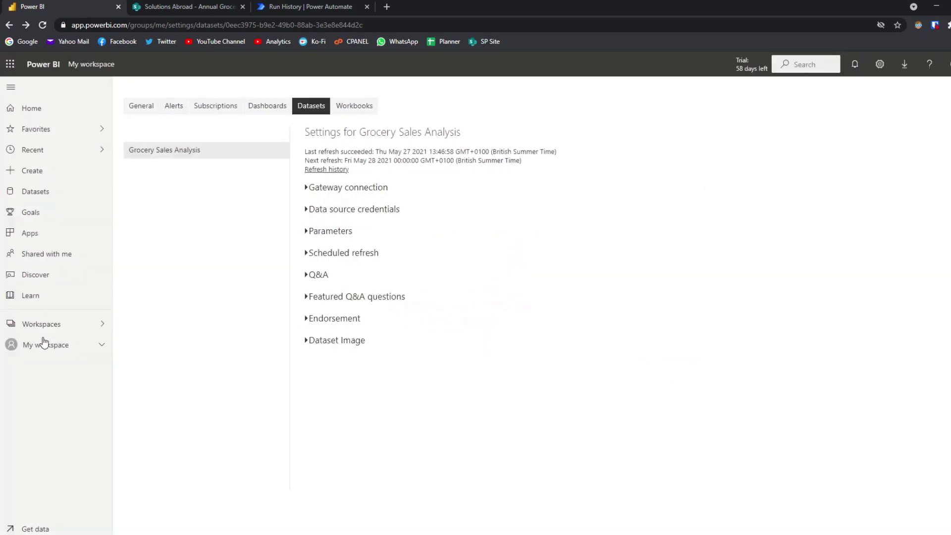
Step: Open the Grocery Sales Analysis report from My workspace, then return to the flow details page
{"action": "left_click", "coordinate": [31, 351]}
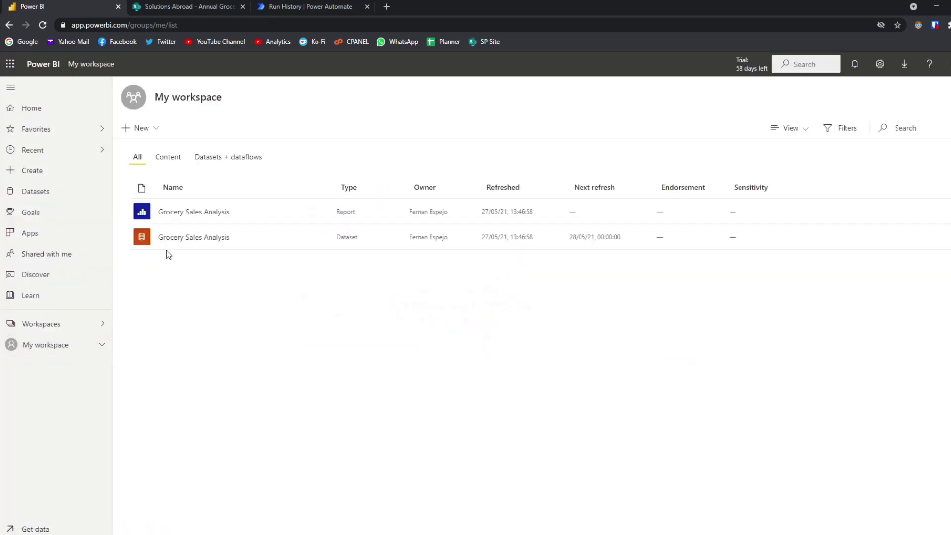
{"action": "left_click", "coordinate": [186, 212]}
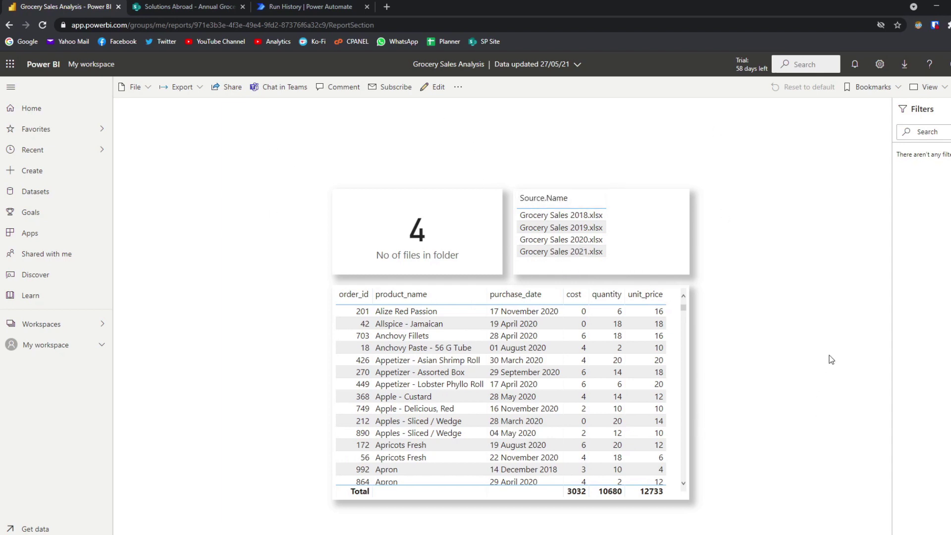
{"action": "key", "text": "ctrl+3"}
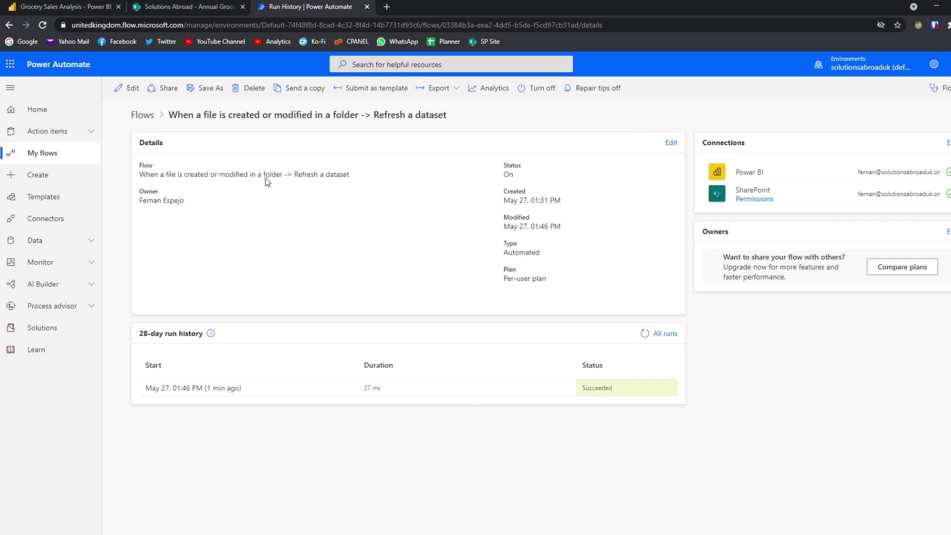